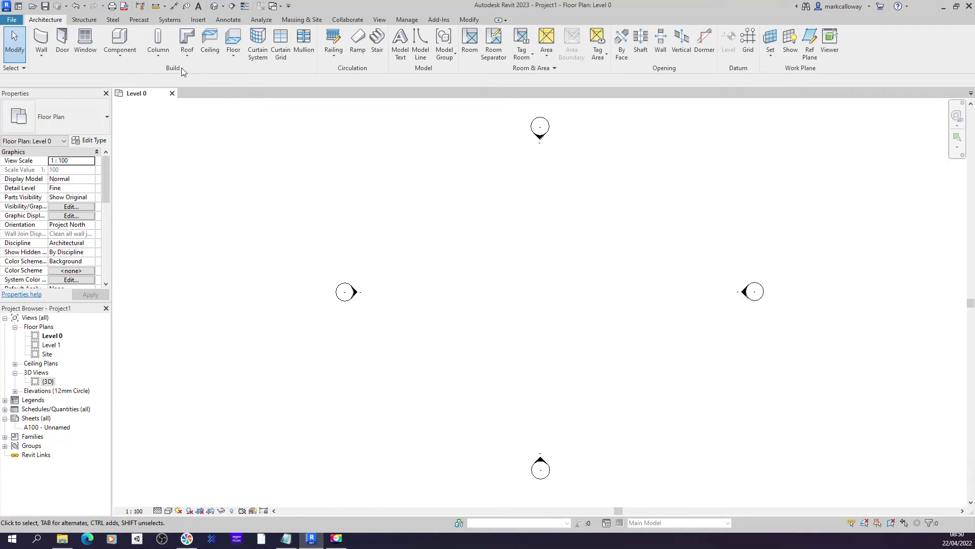
# Start the architectural Wall tool and set an unconnected height of 4500 mm for new walls.
pyautogui.click(40, 57)
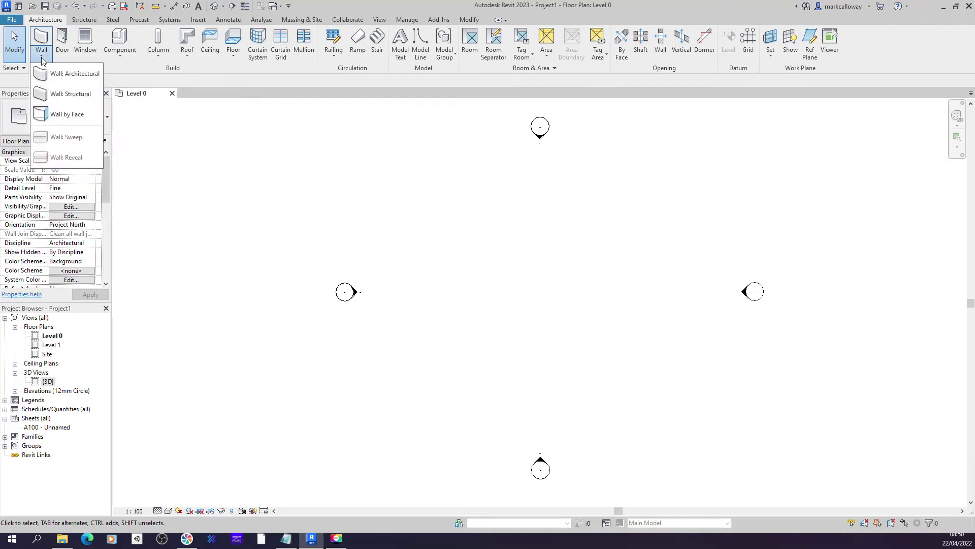
pyautogui.click(41, 60)
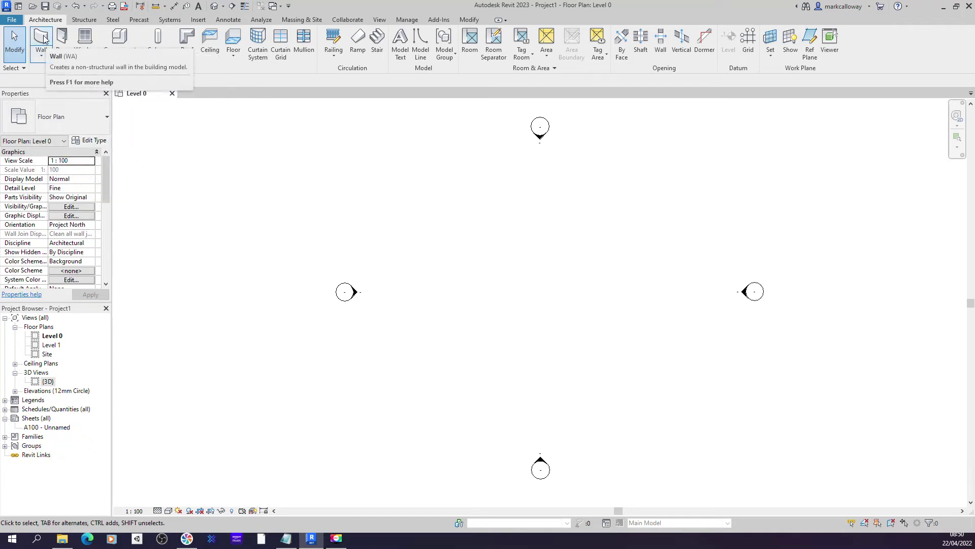
pyautogui.click(41, 37)
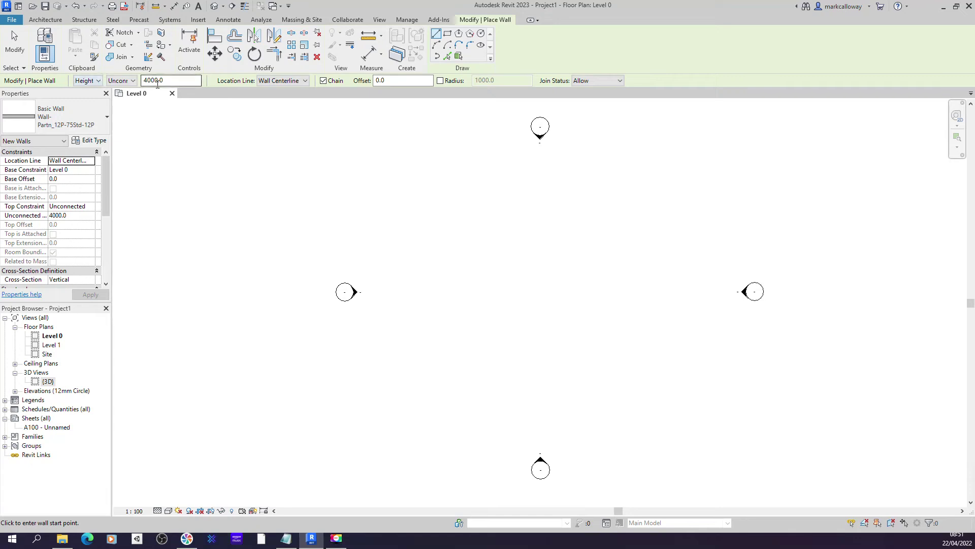
pyautogui.click(132, 81)
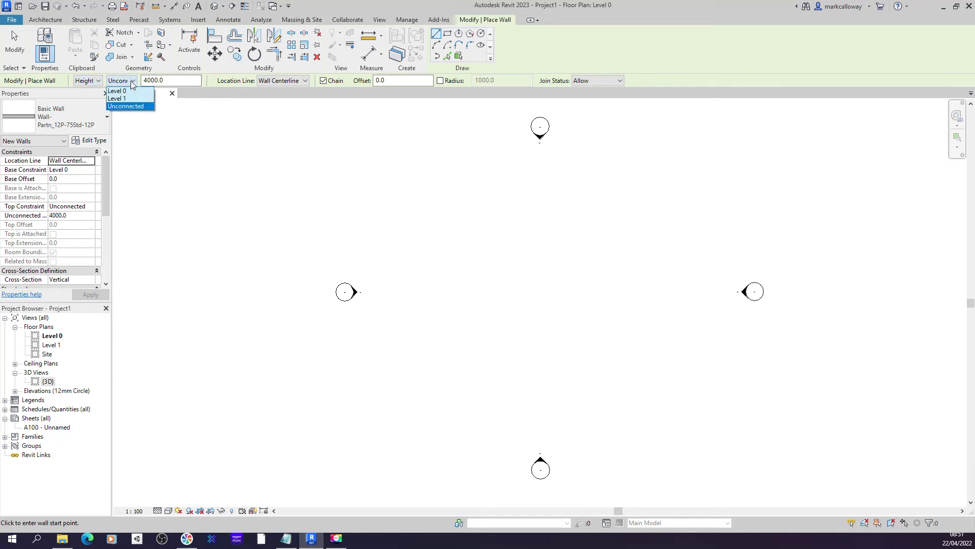
pyautogui.click(170, 91)
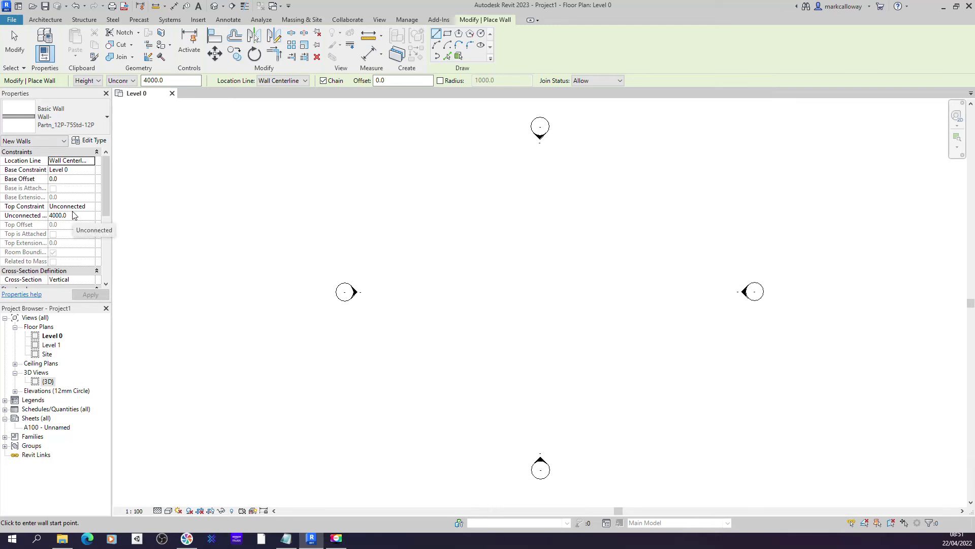
pyautogui.click(77, 169)
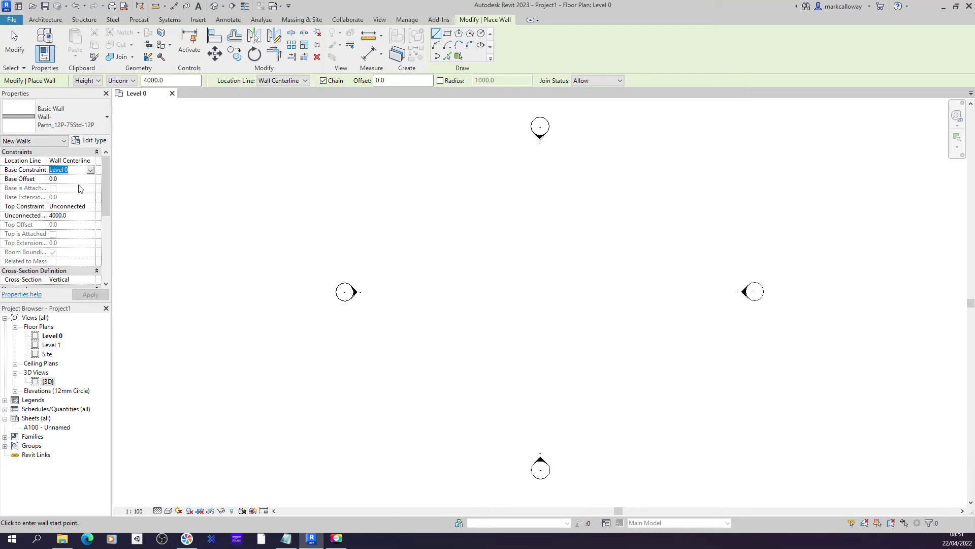
pyautogui.click(87, 215)
pyautogui.write('4500')
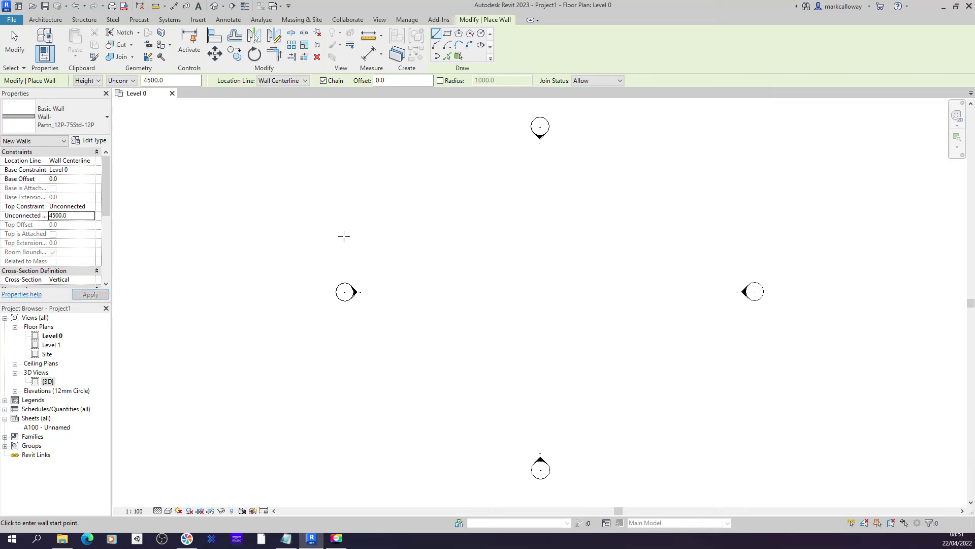
# Draw a closed rectangle of four walls between the elevation markers, 10000 mm wide and about 7200 mm deep.
pyautogui.click(427, 188)
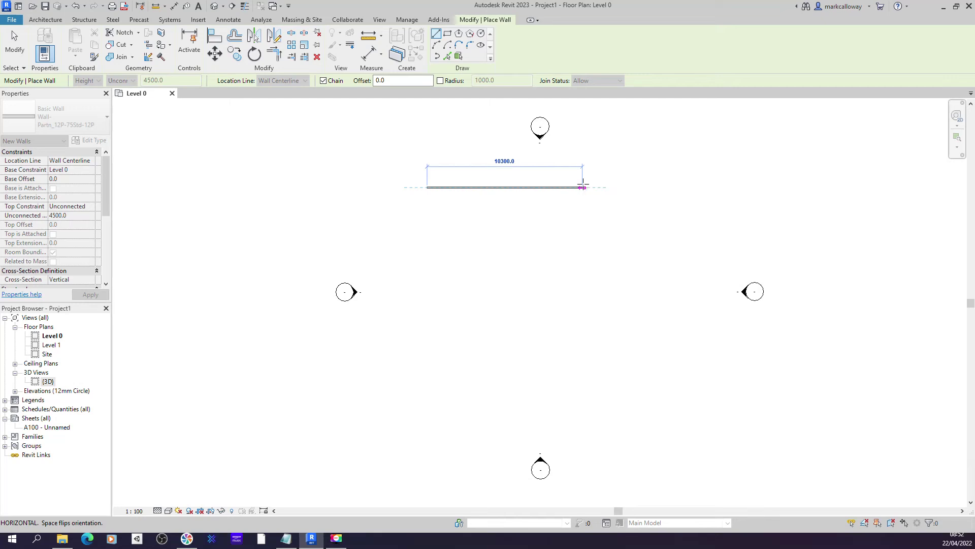
pyautogui.write('10000')
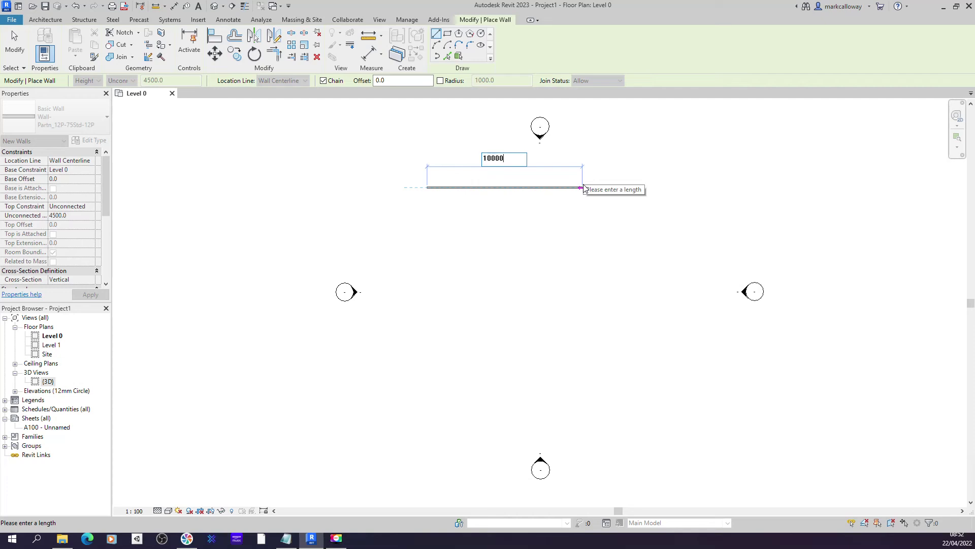
pyautogui.press('Return')
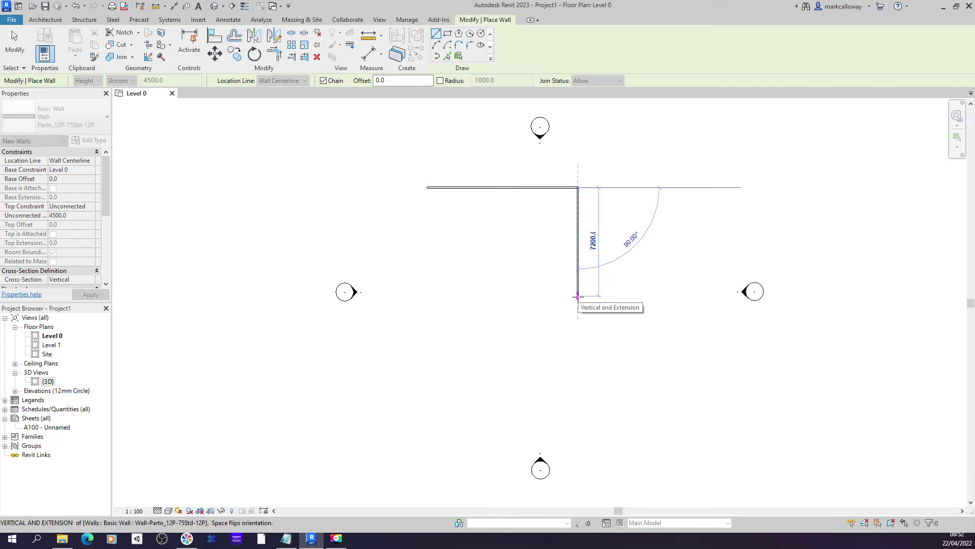
pyautogui.click(578, 297)
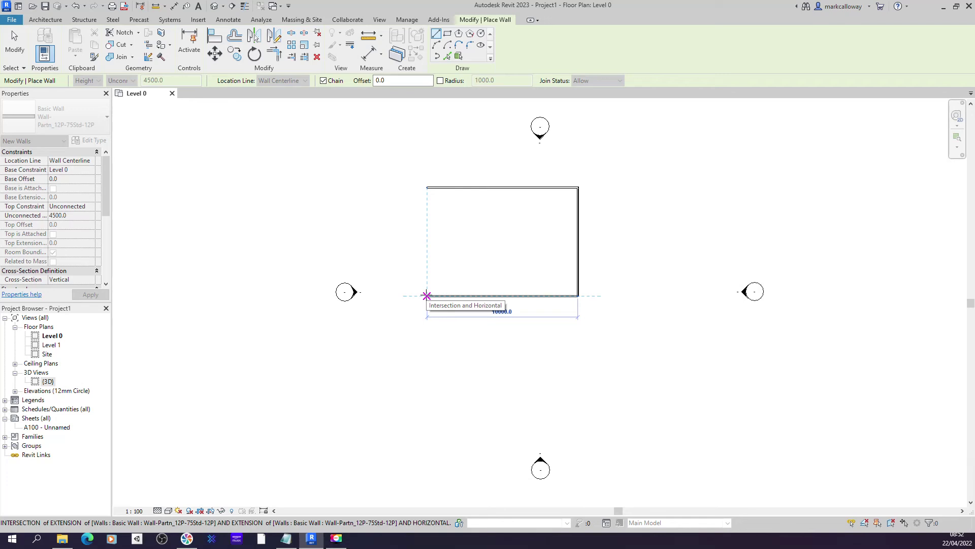
pyautogui.click(426, 295)
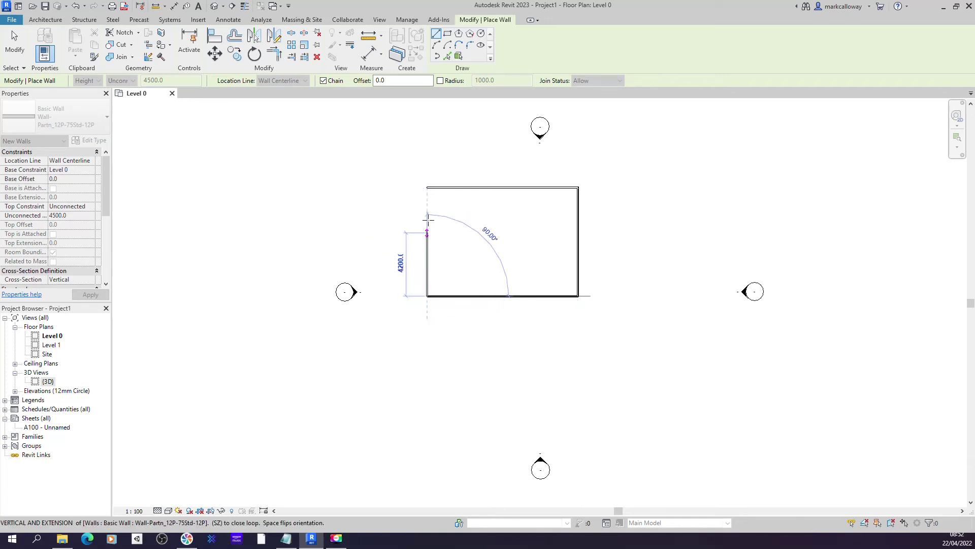
pyautogui.click(428, 187)
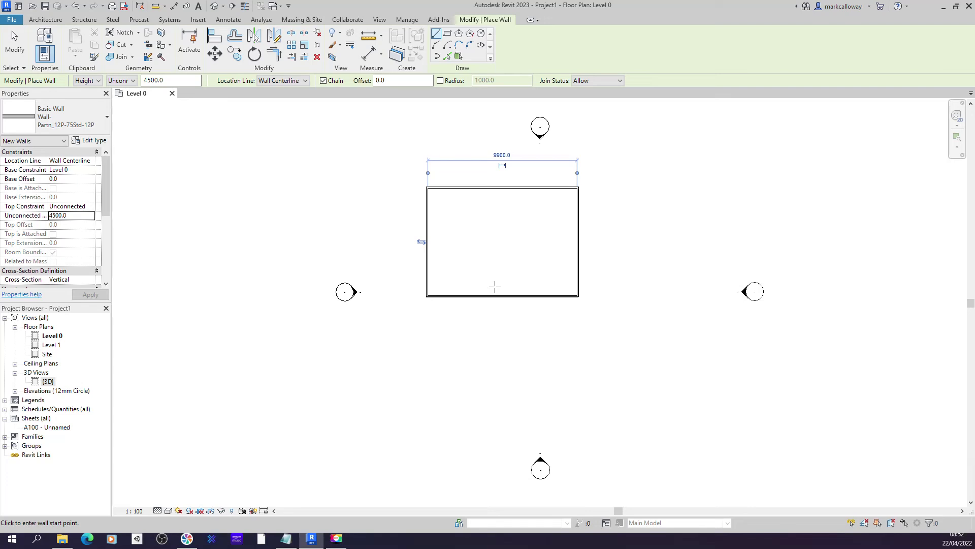
pyautogui.press('Escape')
pyautogui.press('Escape')
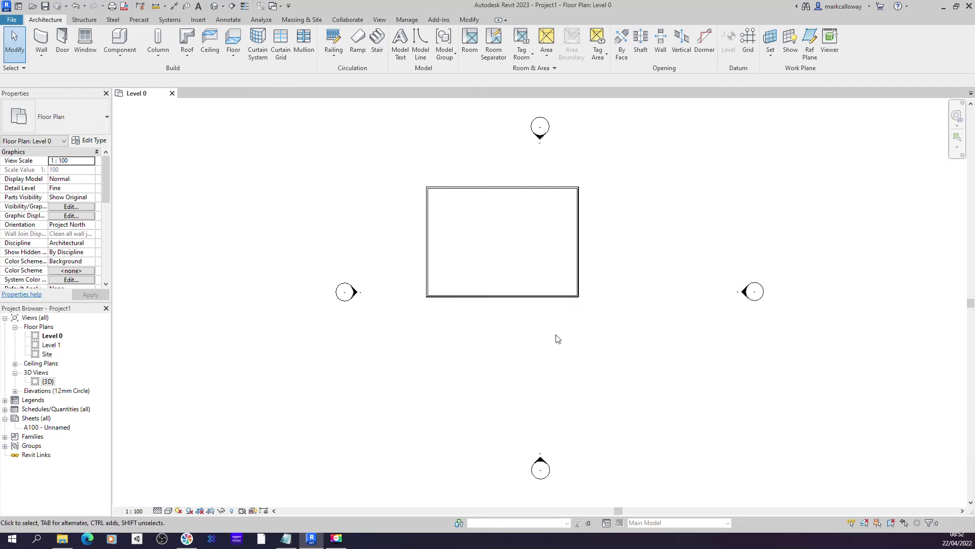
# Move the east wall outward to widen the room and set the spacing between the north and south walls to 10000 mm.
pyautogui.click(587, 231)
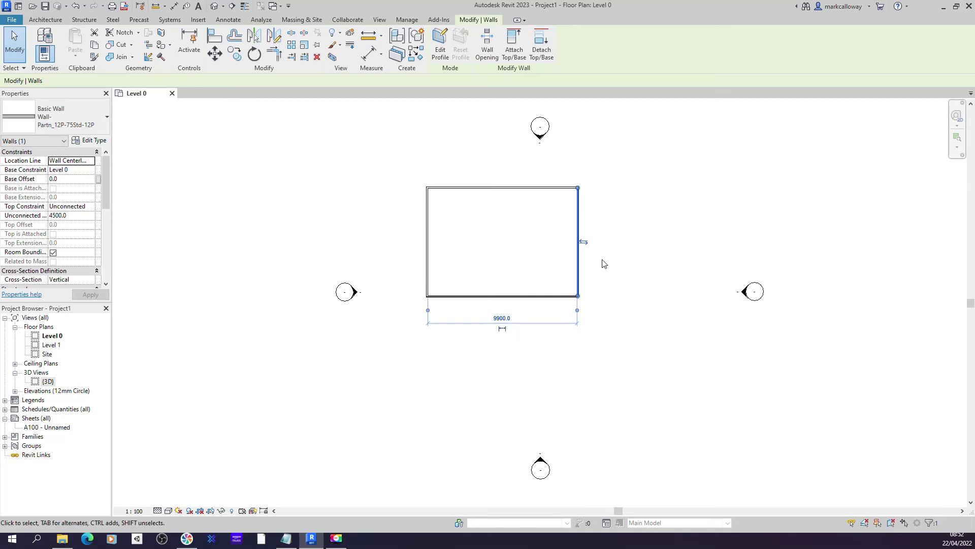
pyautogui.moveTo(577, 261); pyautogui.dragTo(592, 317)
pyautogui.click(394, 252)
pyautogui.write('10000')
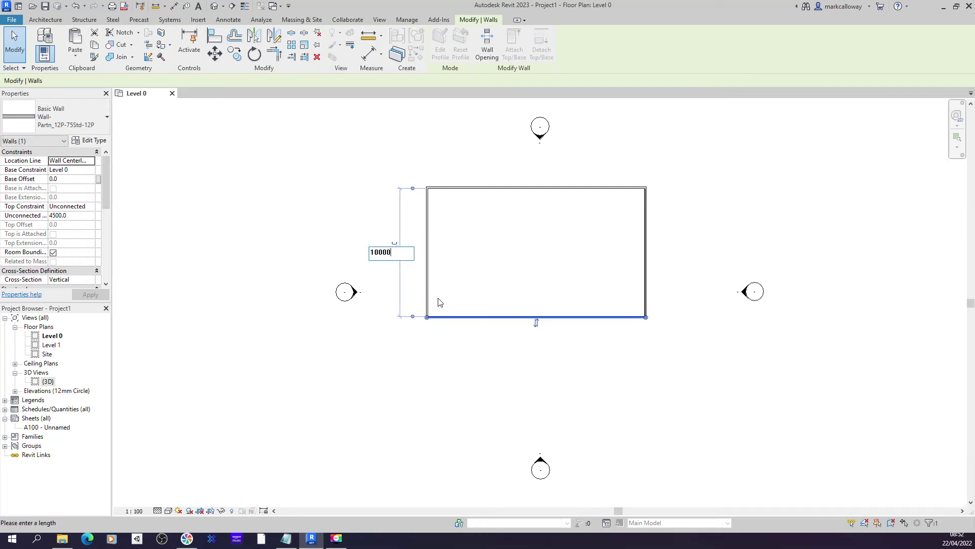
pyautogui.press('Return')
pyautogui.press('Escape')
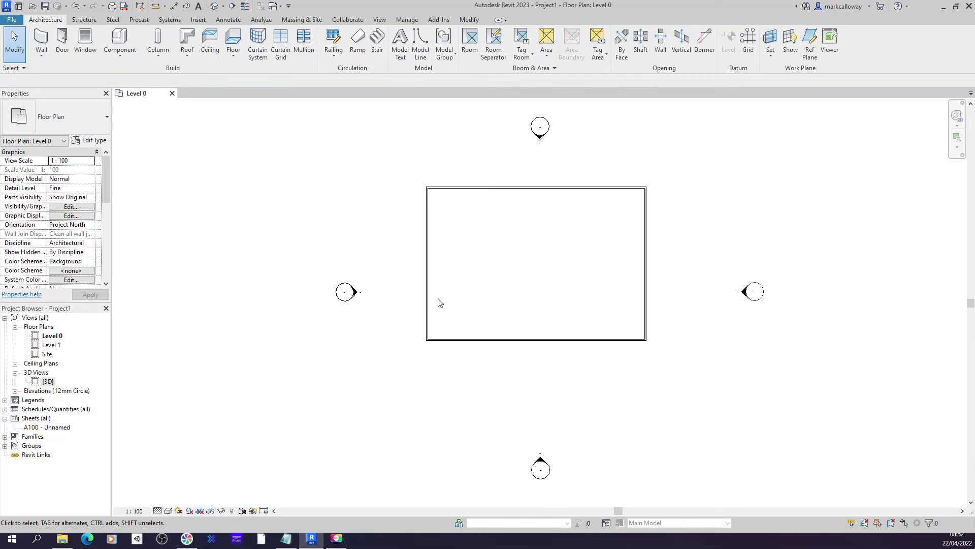
# Change all four walls to the type Wall-Ext_102Bwk-50Air-45Ins-100DBlk-12P.
pyautogui.click(440, 191)
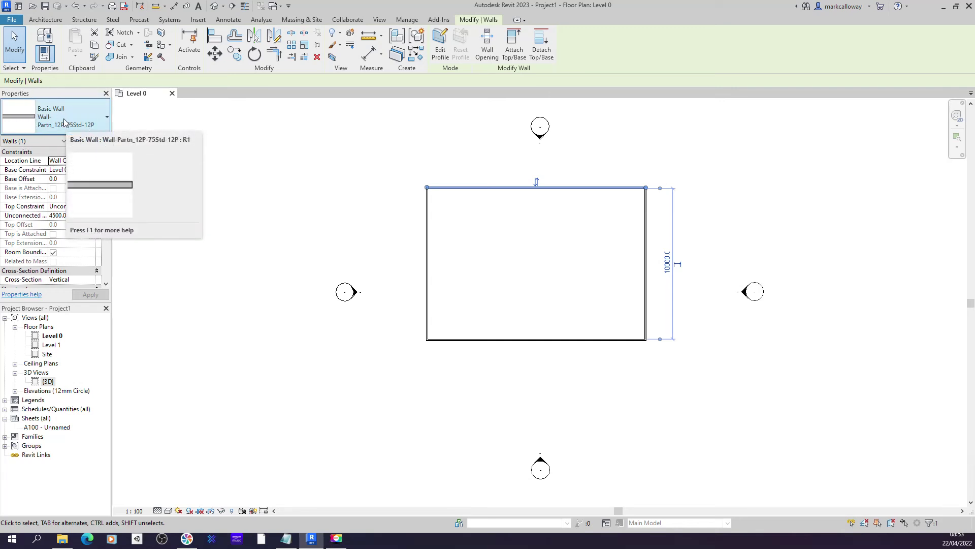
pyautogui.moveTo(399, 176); pyautogui.dragTo(667, 380)
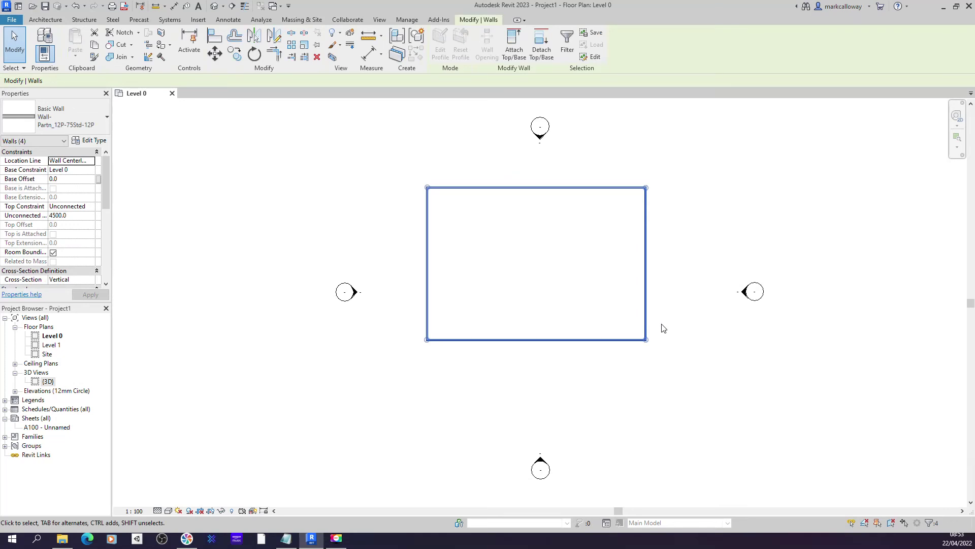
pyautogui.click(88, 120)
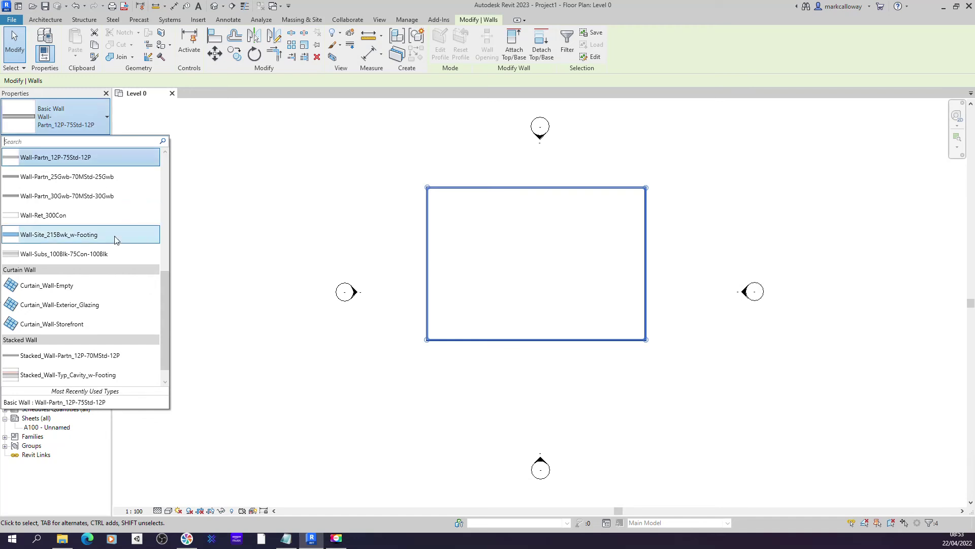
pyautogui.scroll(2, 90, 234)
pyautogui.scroll(3, 89, 234)
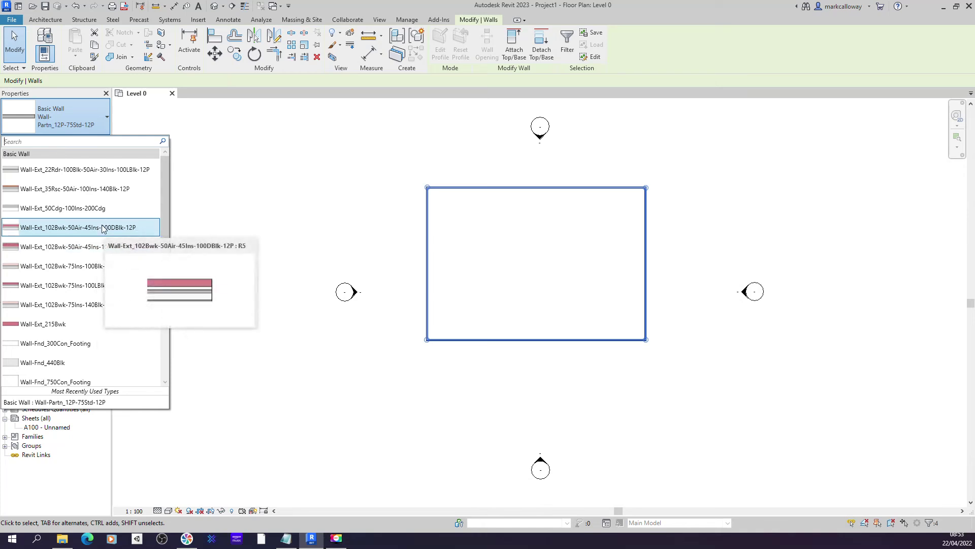
pyautogui.click(102, 227)
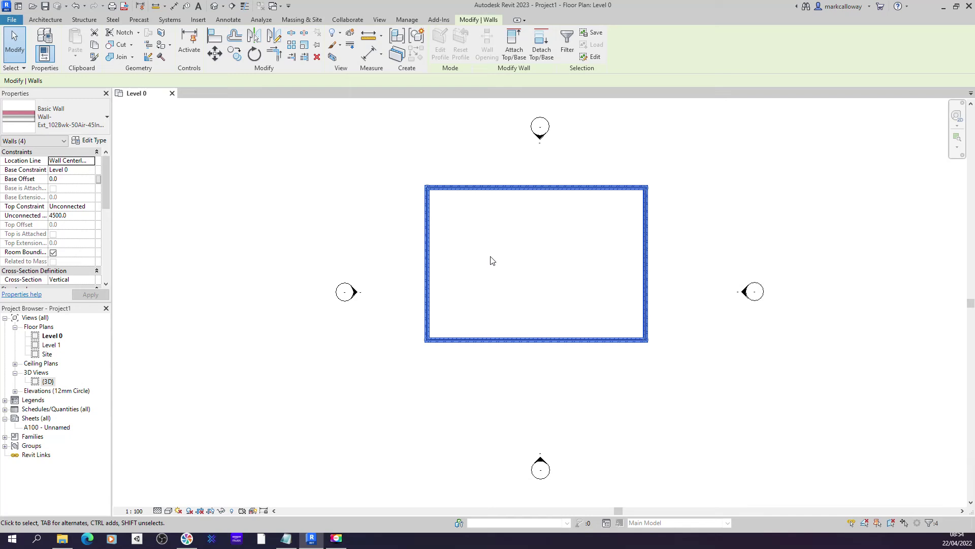
pyautogui.press('Escape')
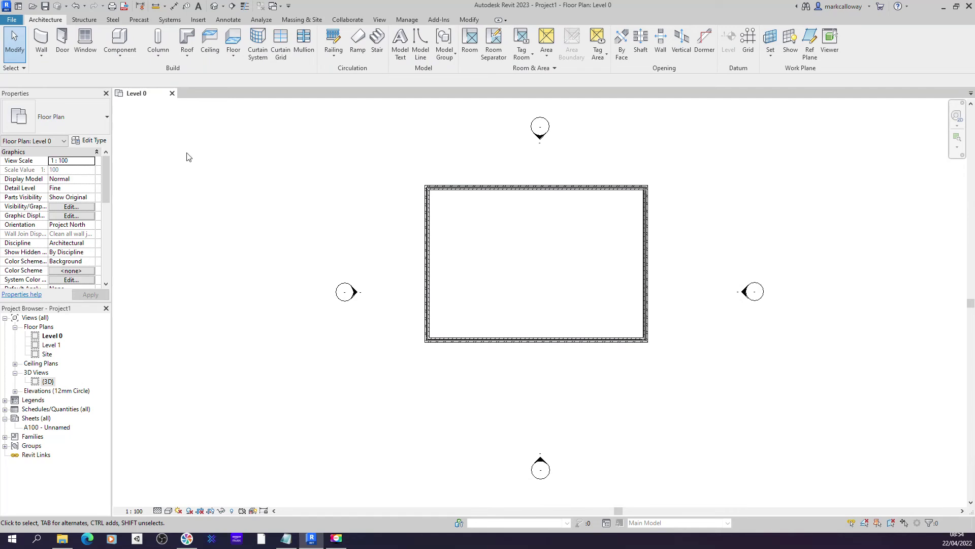
pyautogui.click(47, 35)
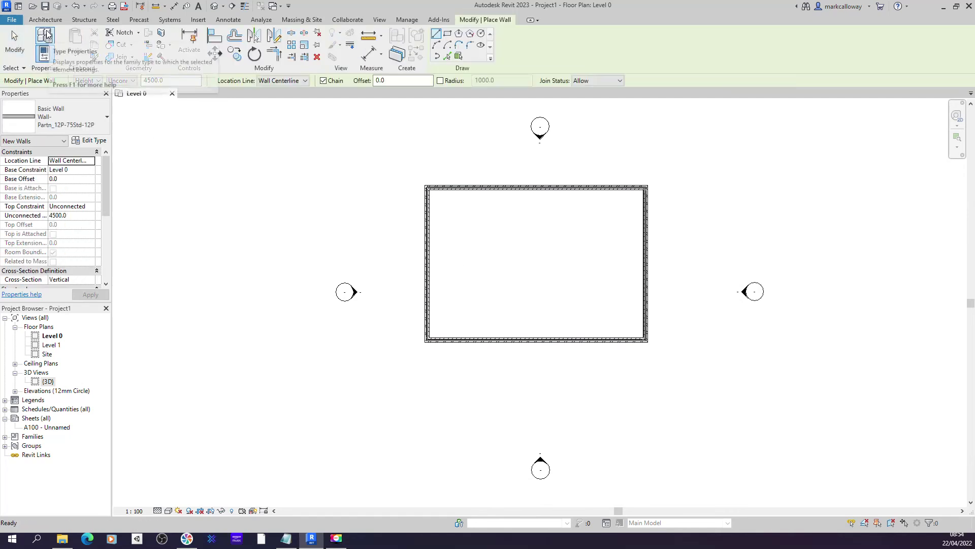
pyautogui.click(300, 81)
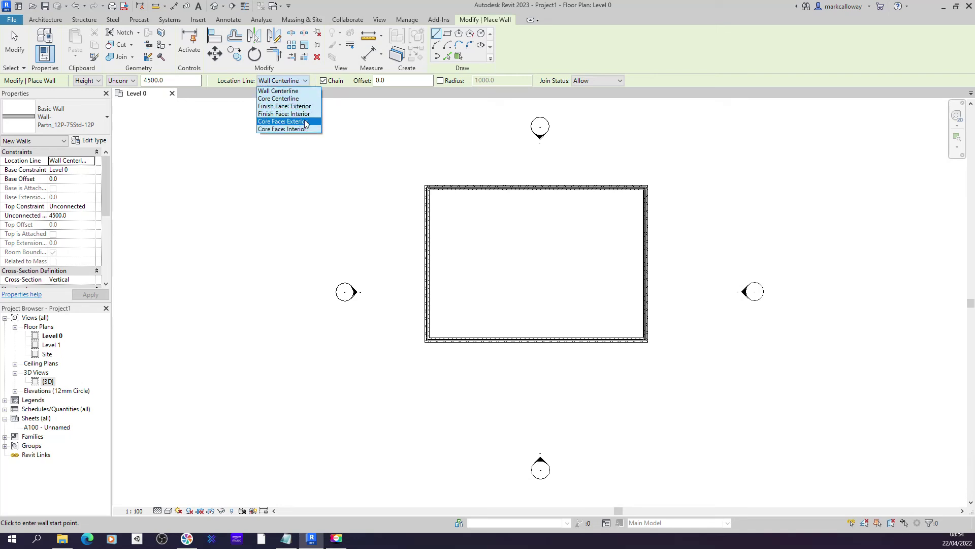
pyautogui.click(299, 81)
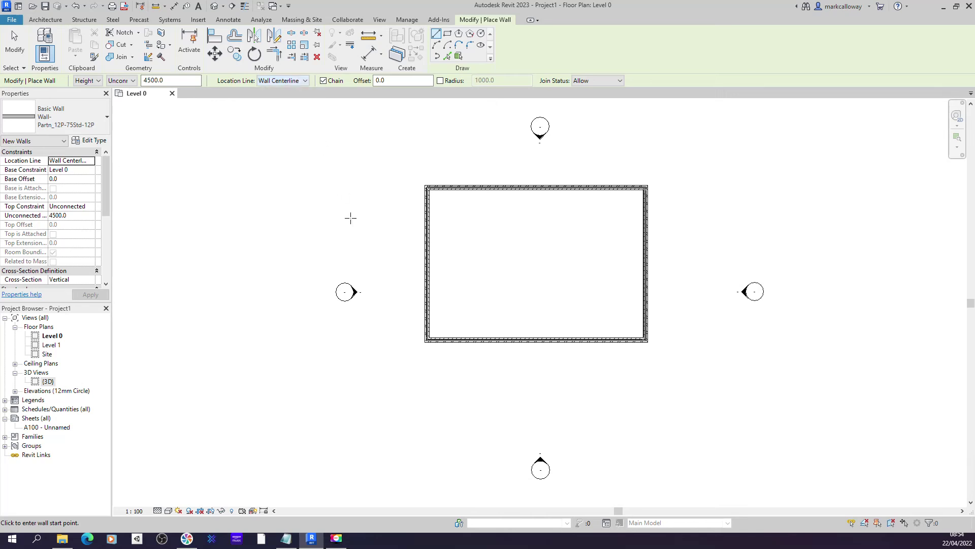
pyautogui.press('Escape')
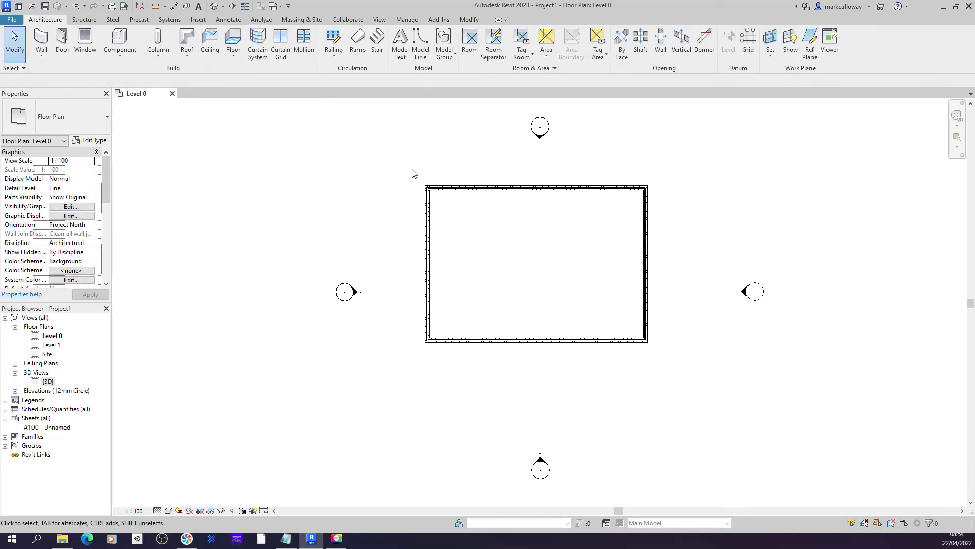
# Set the unconnected height of all four walls to 4000 mm.
pyautogui.moveTo(412, 173); pyautogui.dragTo(666, 402)
pyautogui.click(82, 213)
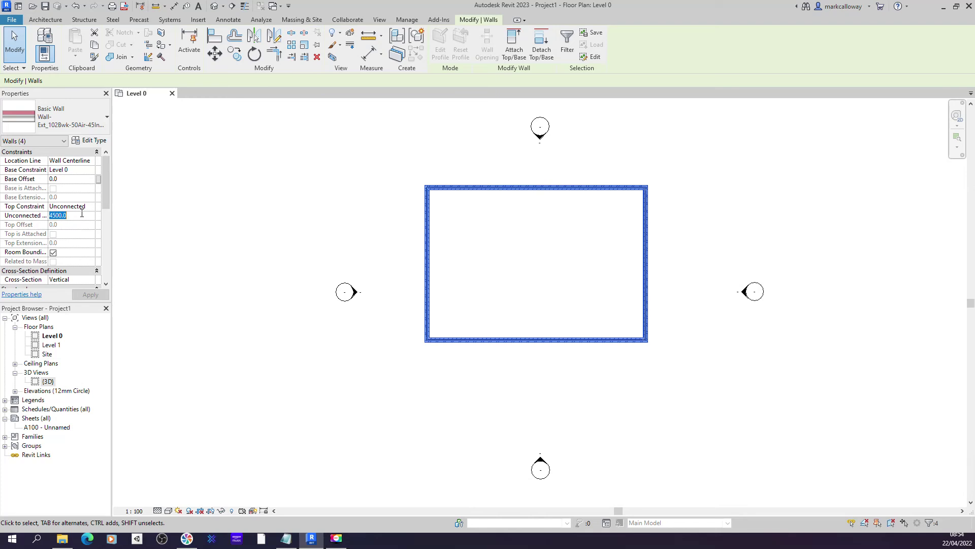
pyautogui.write('4000')
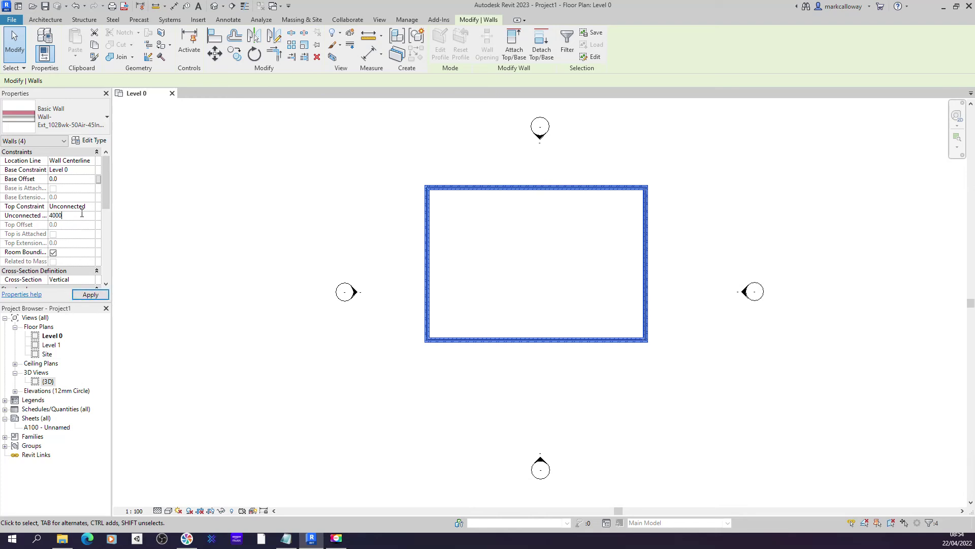
pyautogui.click(371, 227)
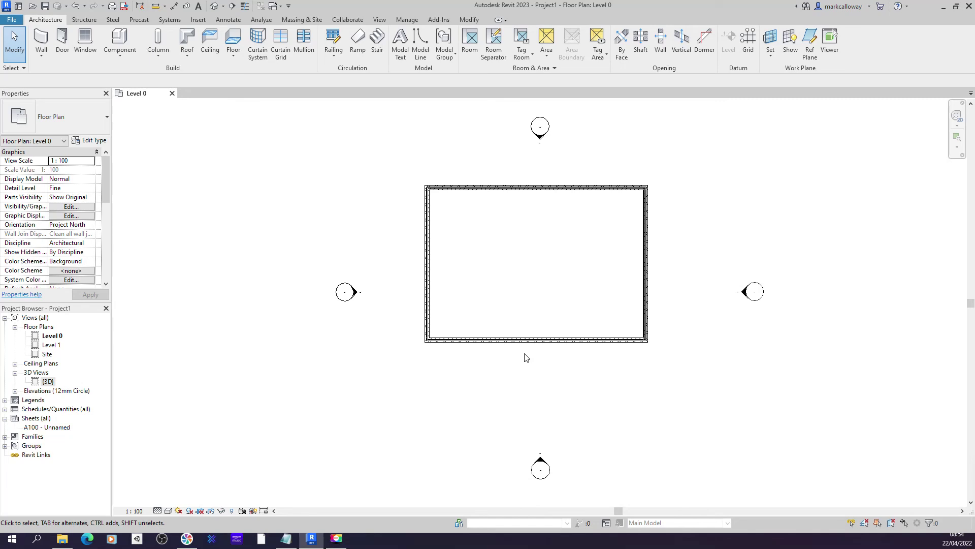
# Flip the south wall's orientation so its exterior face points inward, and flip it back to face outward.
pyautogui.scroll(5, 526, 357)
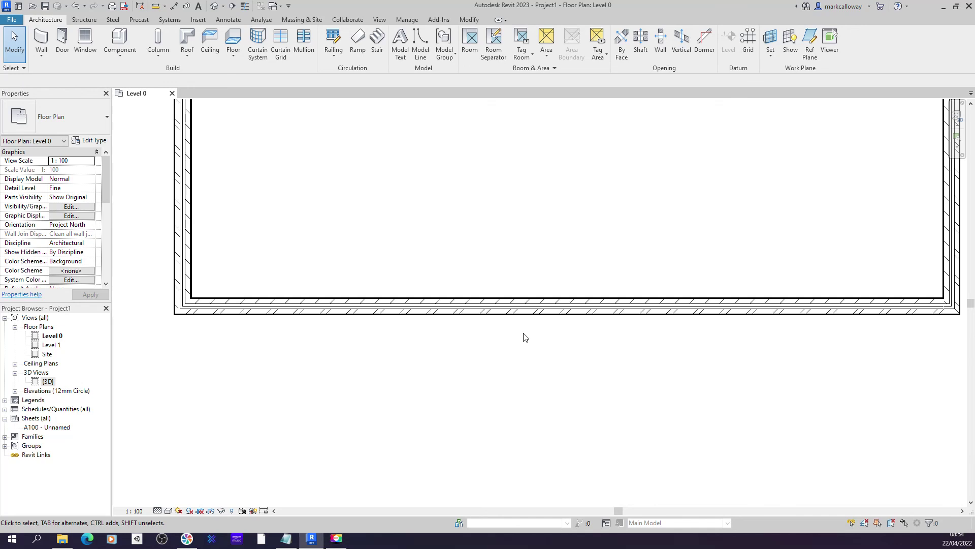
pyautogui.click(517, 320)
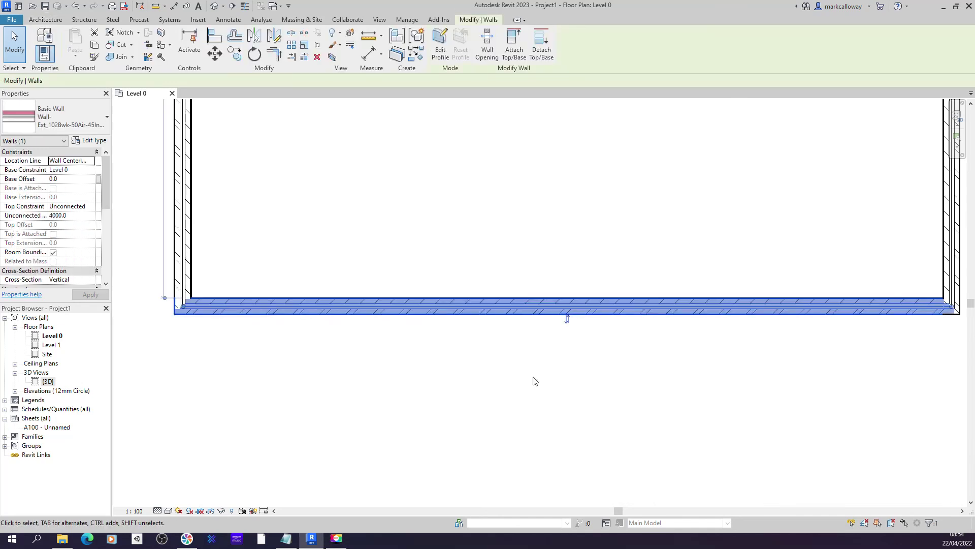
pyautogui.click(568, 322)
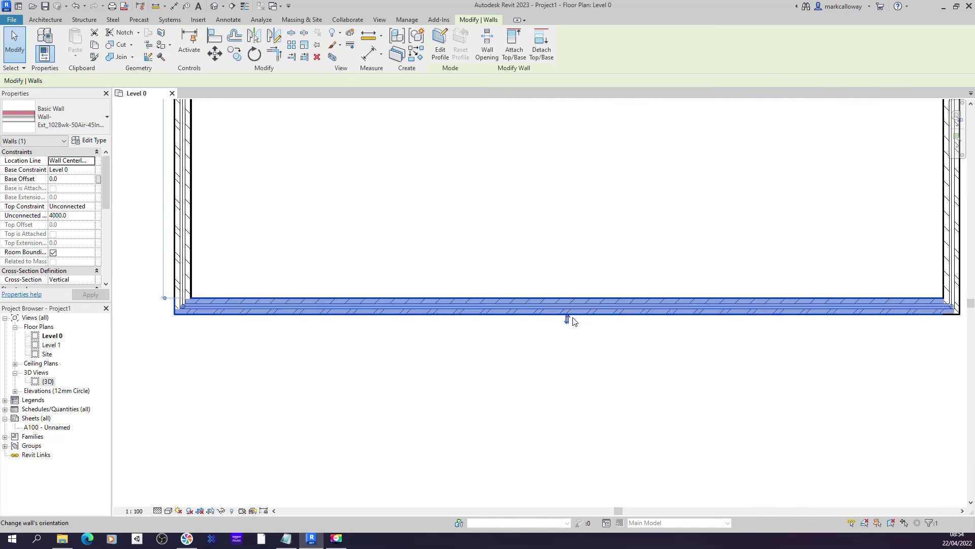
pyautogui.click(567, 319)
pyautogui.click(567, 292)
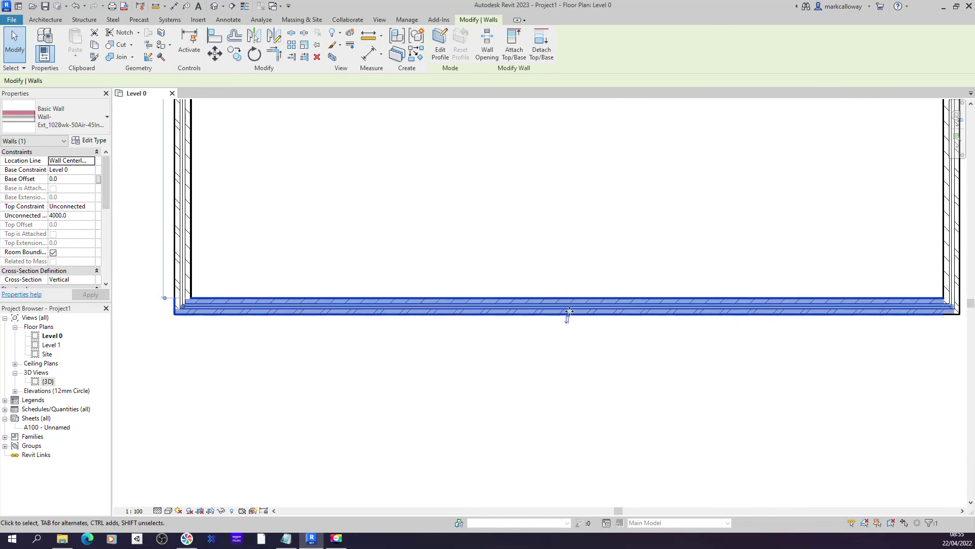
pyautogui.press('space')
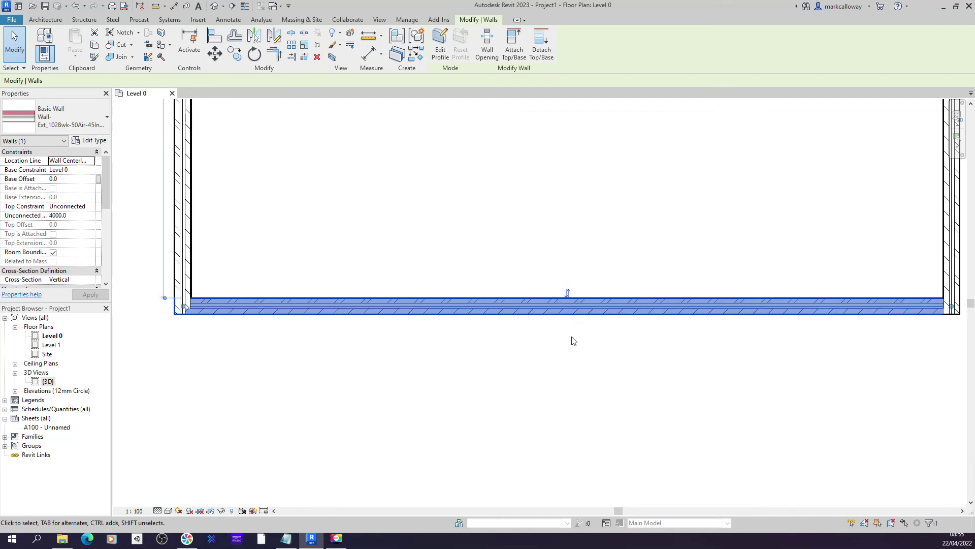
pyautogui.press('space')
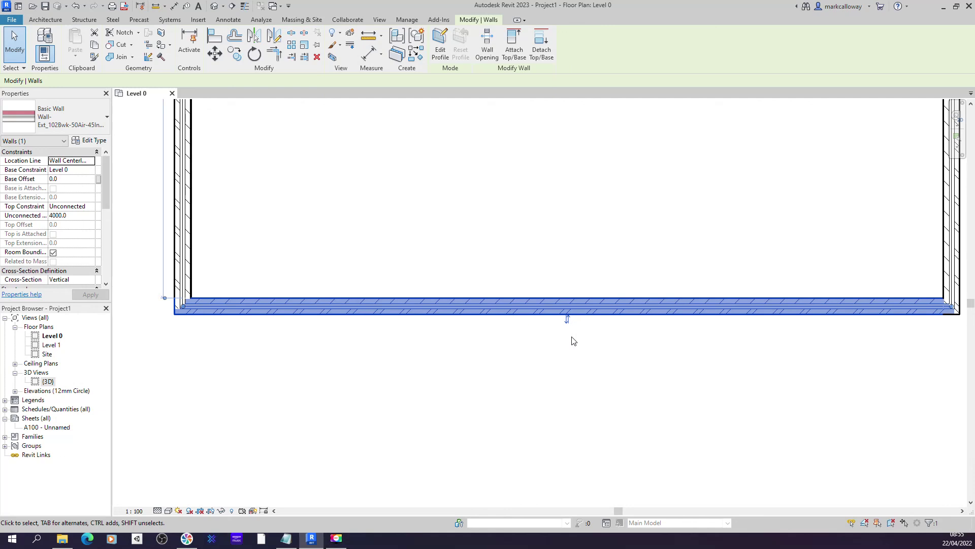
pyautogui.click(574, 340)
pyautogui.press('z')
pyautogui.press('f')
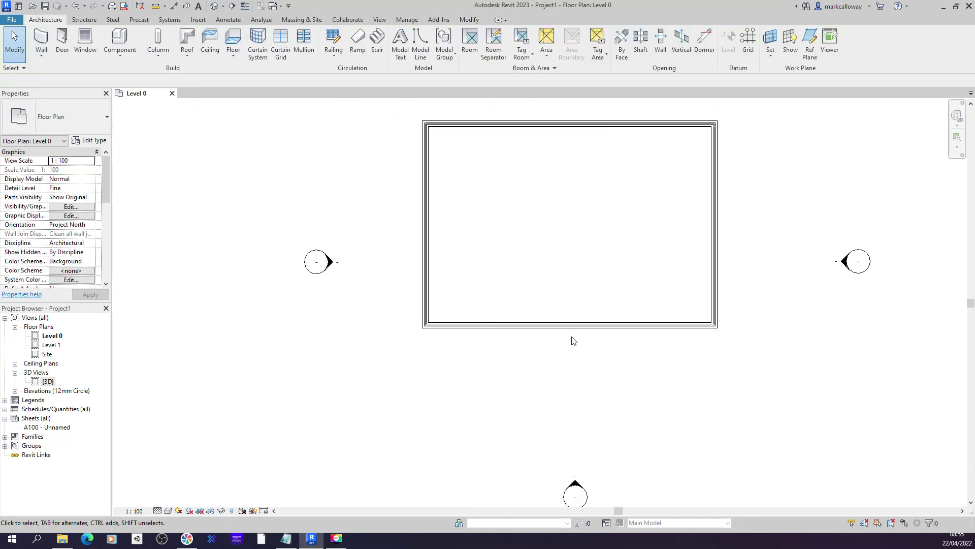
pyautogui.moveTo(596, 249); pyautogui.dragTo(585, 302, button='middle')
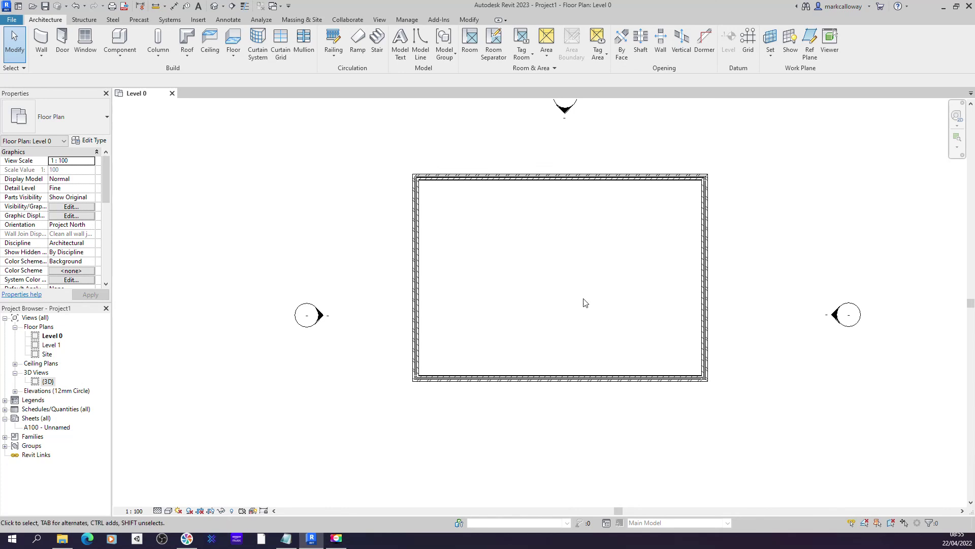